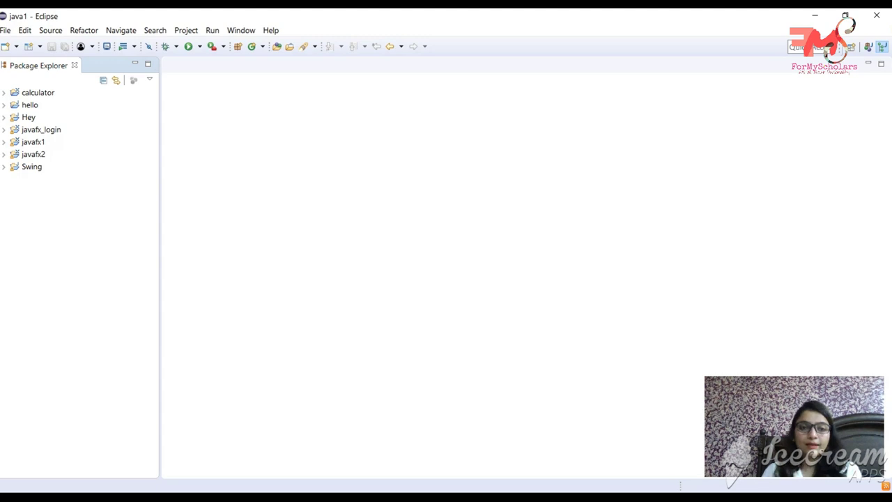
pyautogui.click(271, 32)
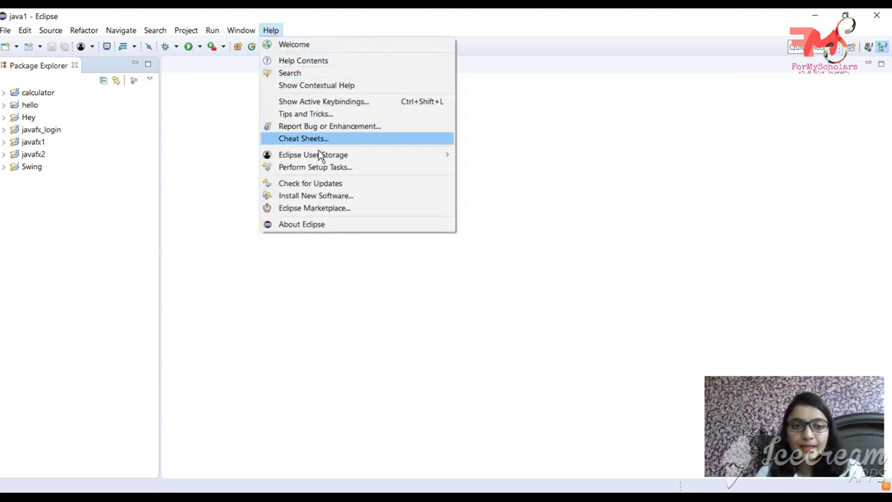
pyautogui.click(338, 200)
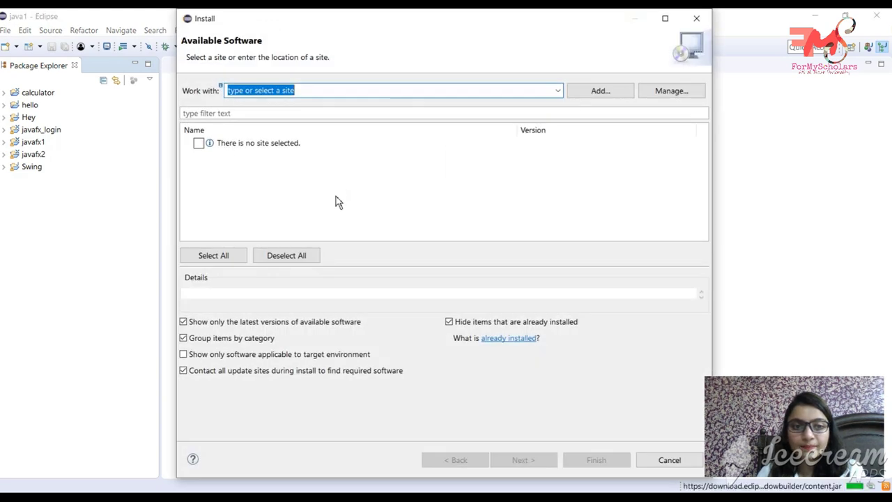
pyautogui.click(304, 91)
pyautogui.doubleClick(304, 91)
pyautogui.click(304, 91)
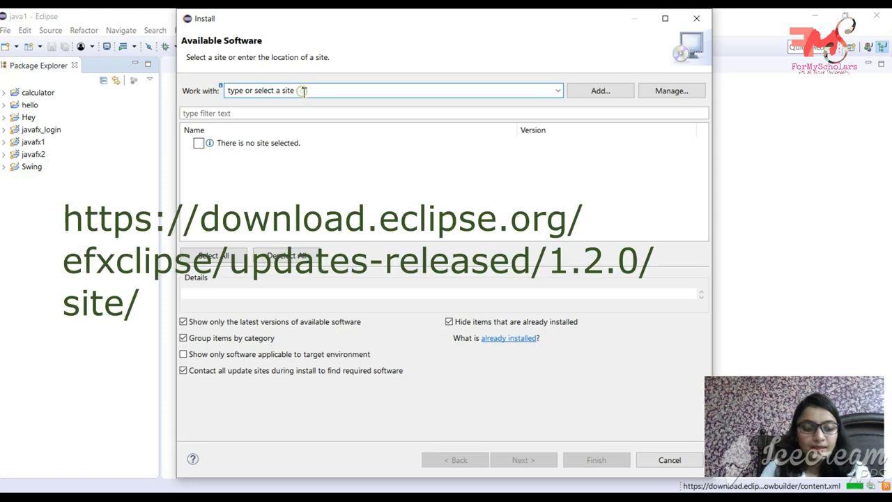
pyautogui.tripleClick(304, 92)
pyautogui.write('http://download.eclipse.org/efxclipse/updates-released/1.2.0/site/')
pyautogui.press('Return')
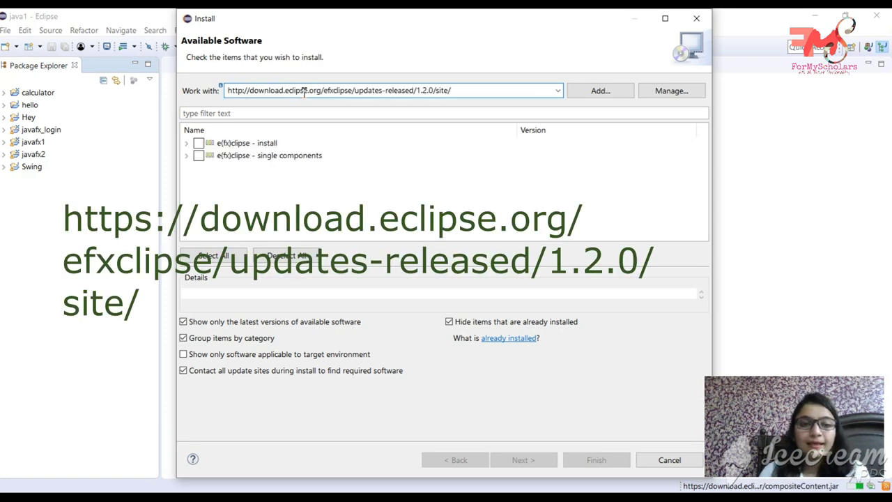
pyautogui.moveTo(253, 91); pyautogui.dragTo(416, 92)
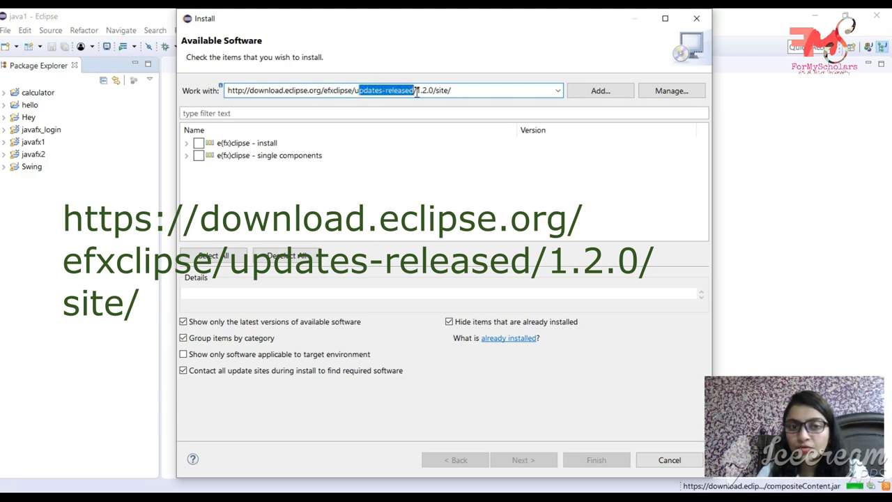
pyautogui.click(455, 91)
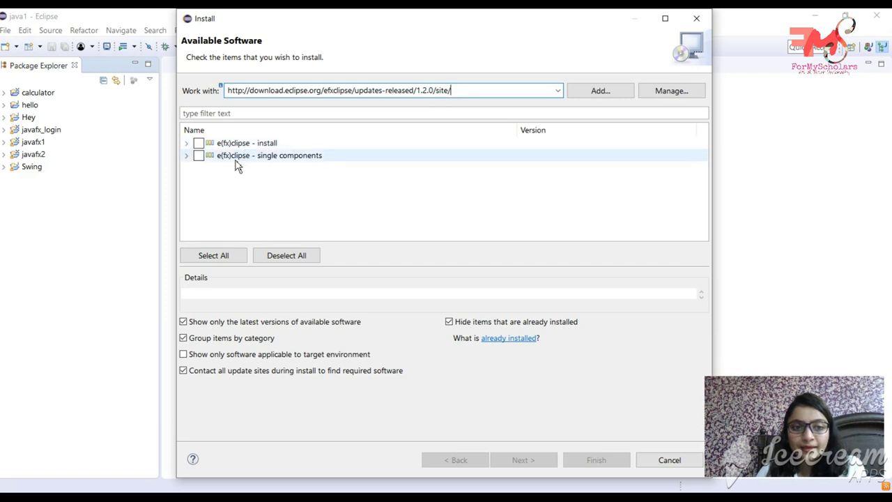
# Choose both e(fx)clipse - install and e(fx)clipse - single components for installation and proceed to the install details.
pyautogui.click(199, 144)
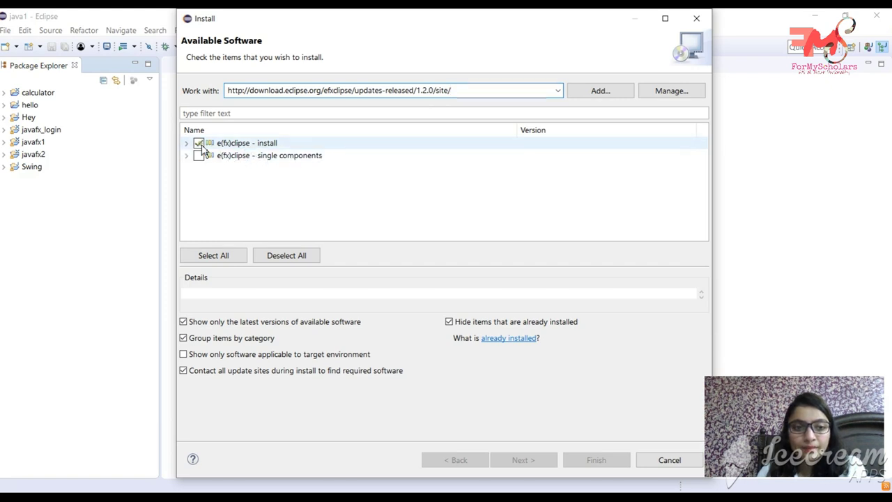
pyautogui.click(199, 155)
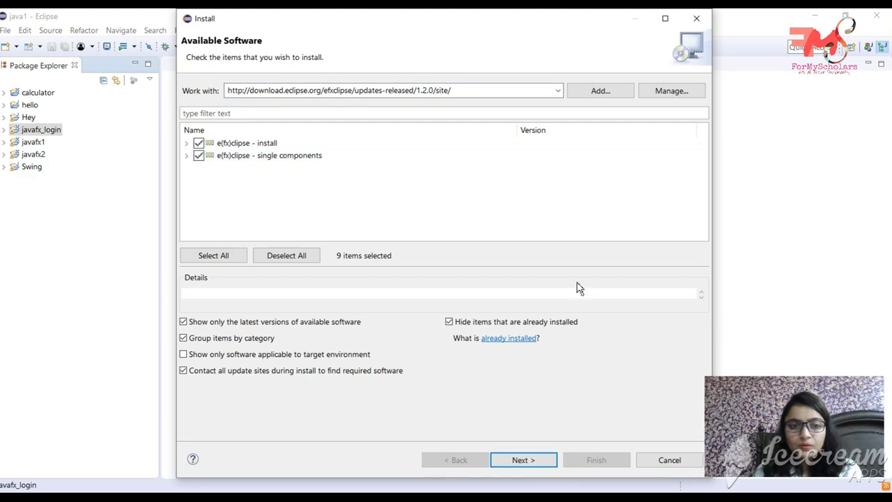
pyautogui.click(202, 143)
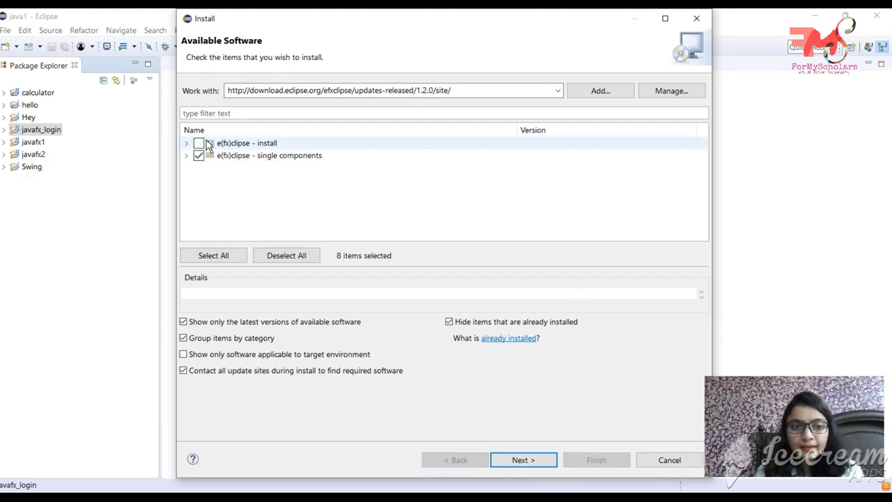
pyautogui.click(199, 143)
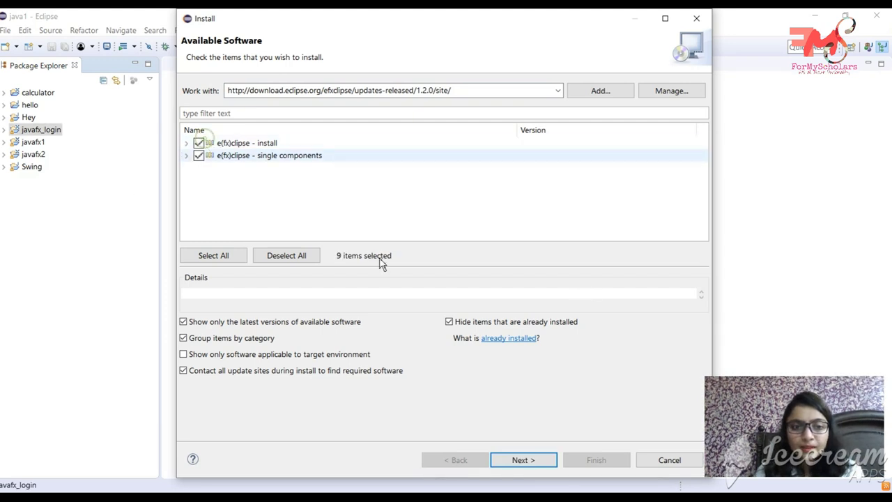
pyautogui.click(532, 462)
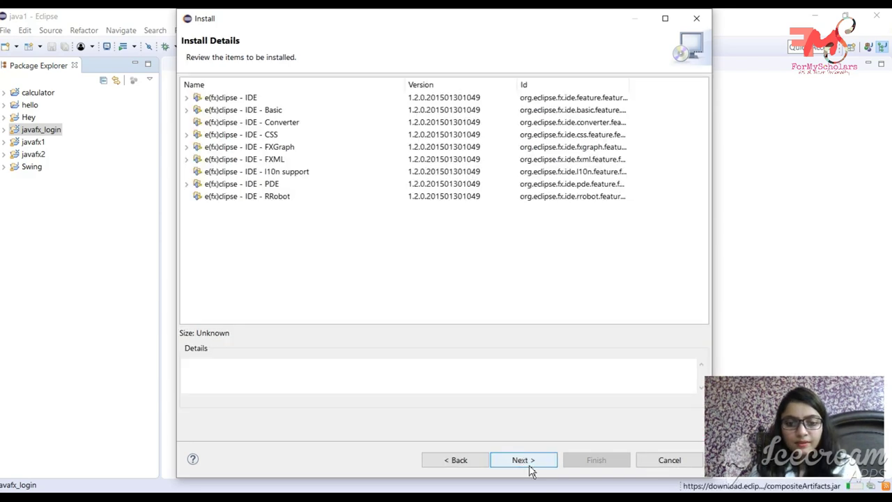
# Accept the Eclipse Foundation license terms, finish the e(fx)clipse installation and restart Eclipse.
pyautogui.click(523, 461)
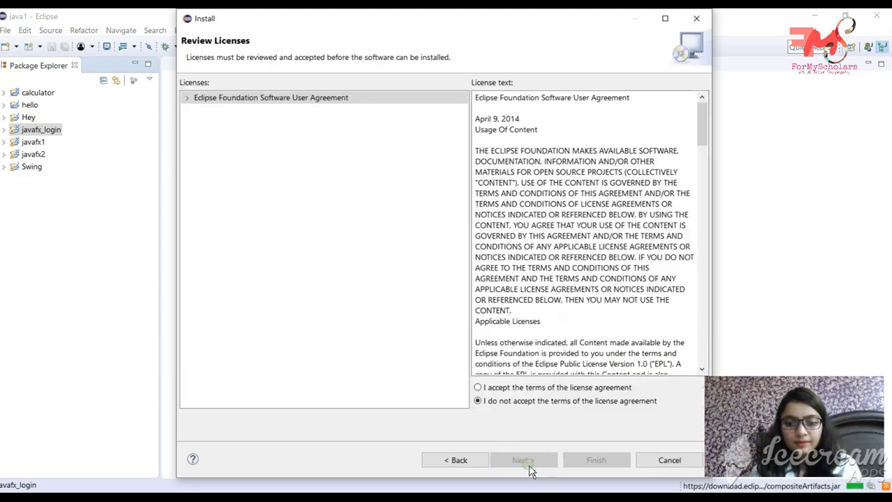
pyautogui.click(502, 390)
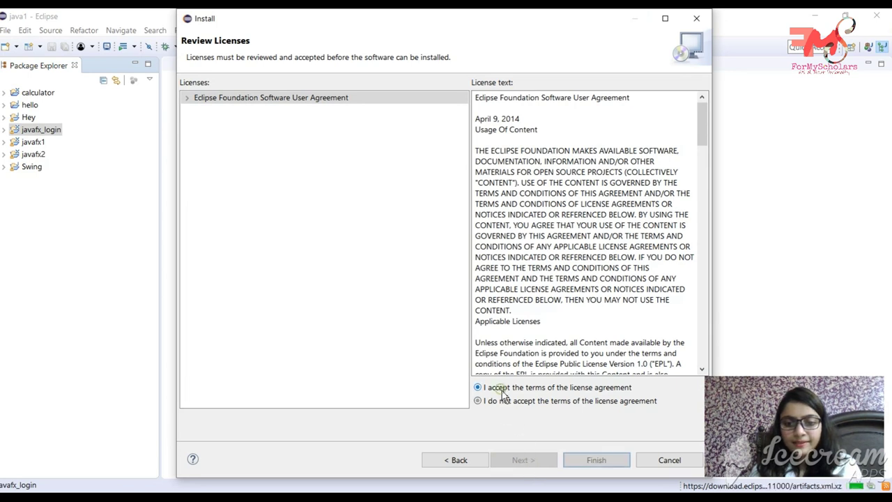
pyautogui.click(596, 461)
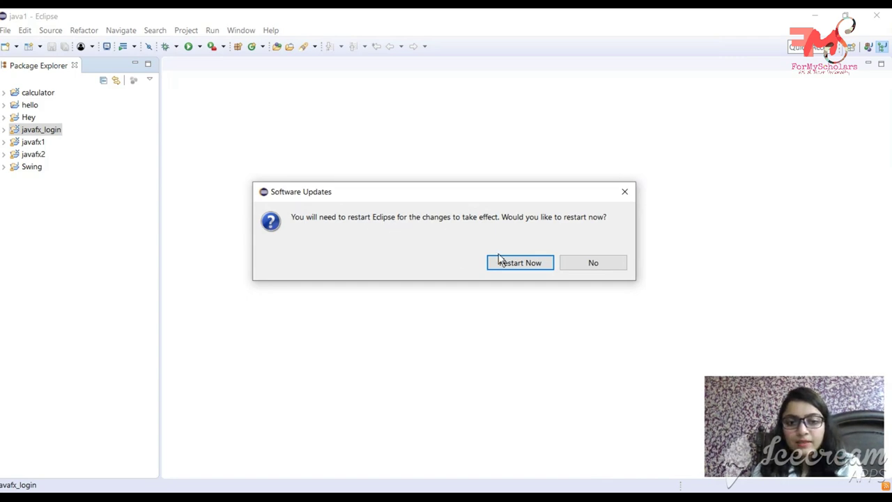
pyautogui.click(516, 268)
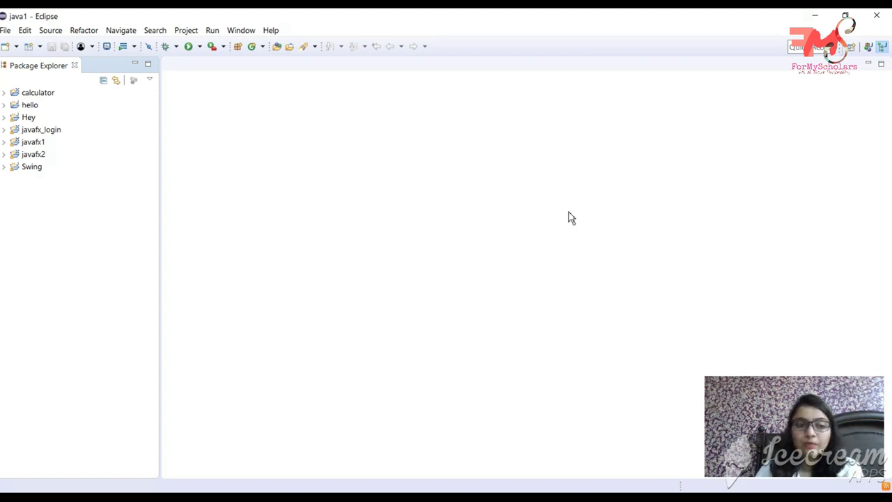
# Start a new project using the JavaFX Project wizard from the JavaFX category.
pyautogui.click(6, 30)
pyautogui.moveTo(21, 44)
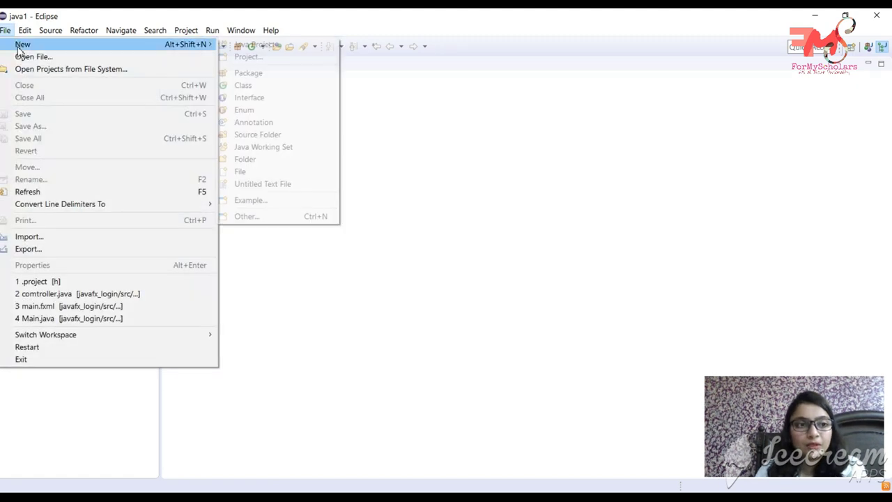
pyautogui.click(242, 56)
pyautogui.press('Return')
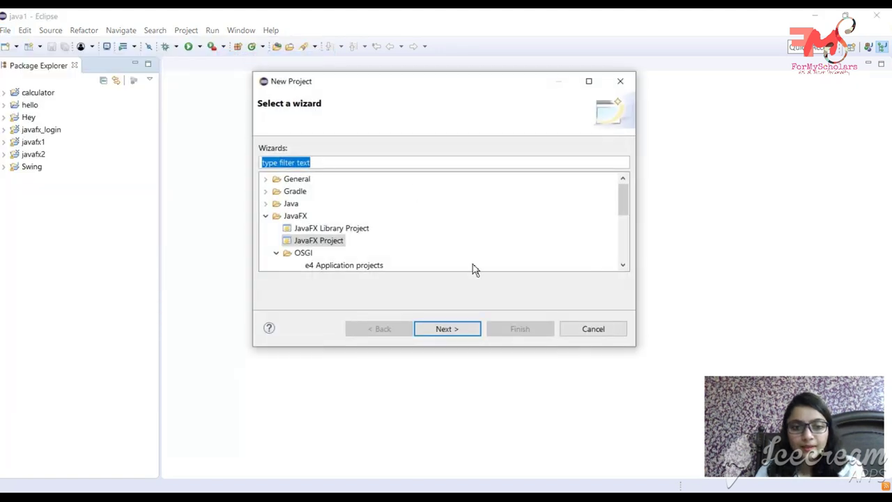
pyautogui.click(266, 218)
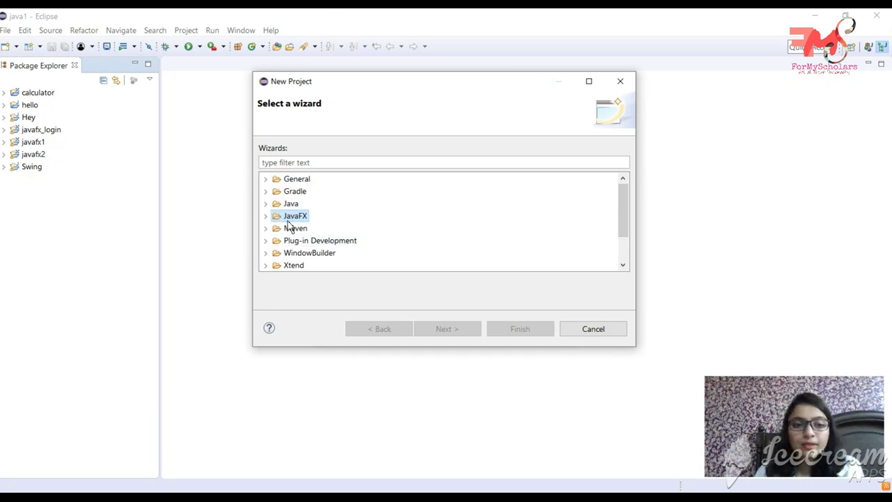
pyautogui.click(265, 217)
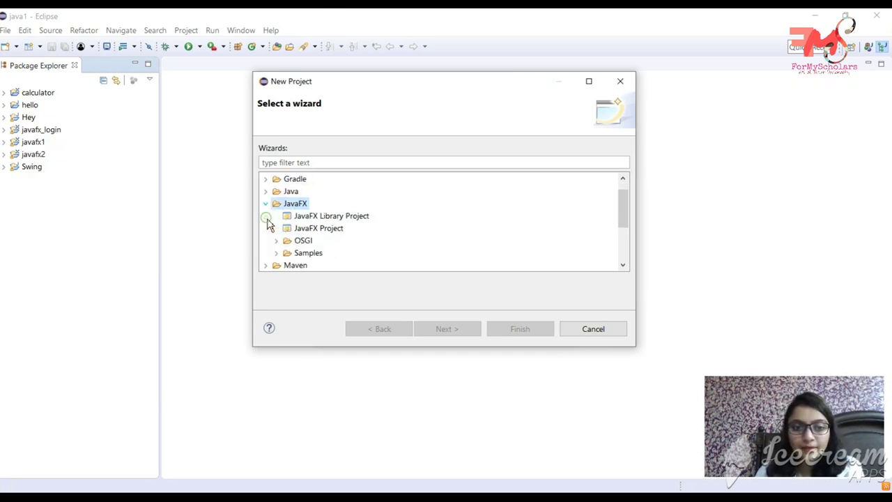
pyautogui.click(309, 234)
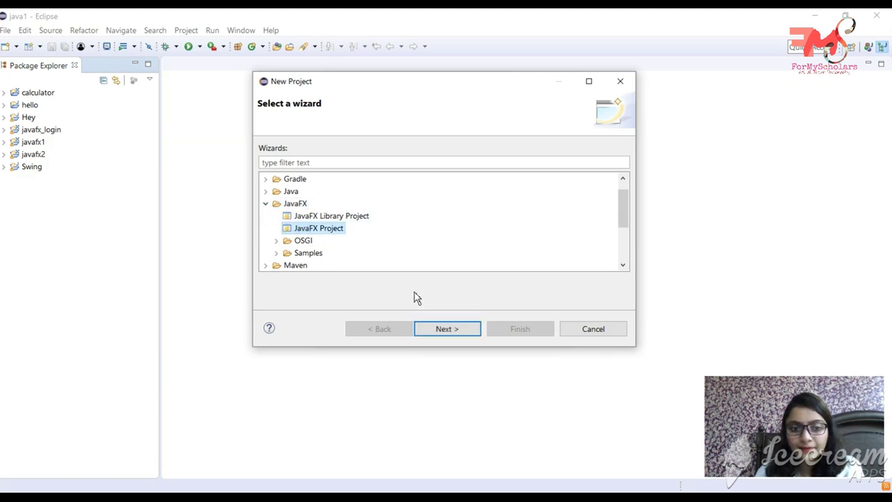
pyautogui.click(444, 331)
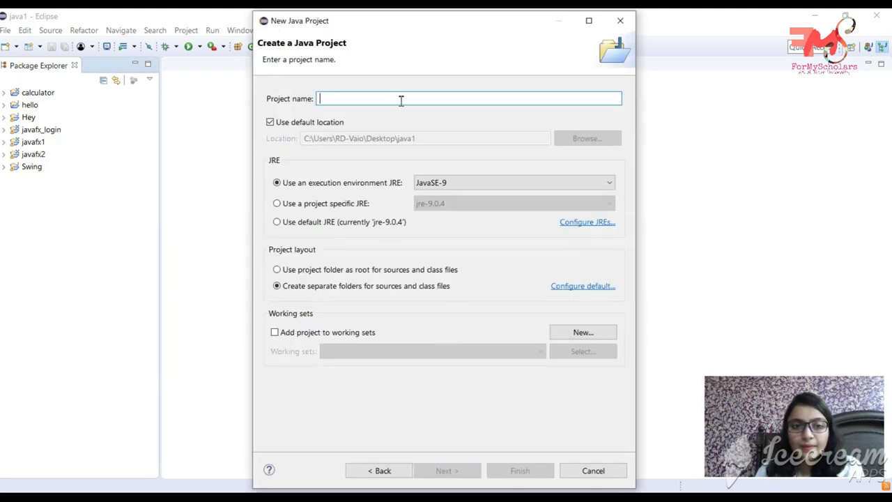
# Name the project example1 and create it with the default settings.
pyautogui.click(398, 100)
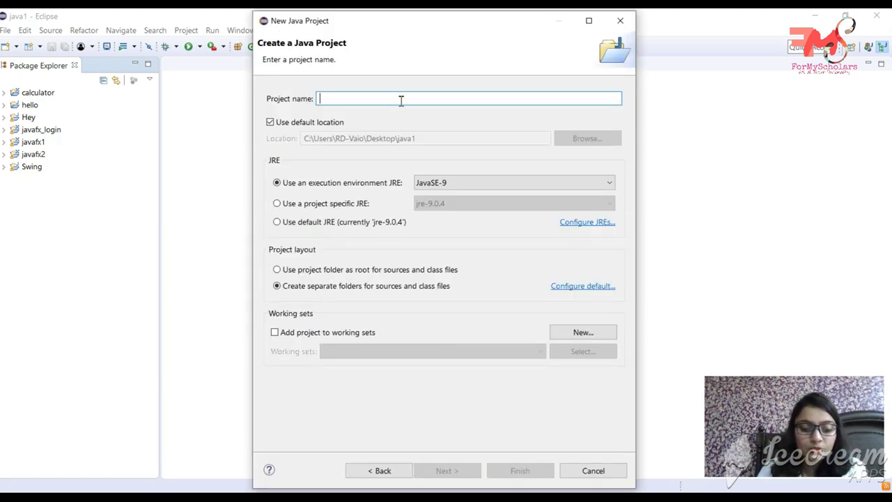
pyautogui.write('exampl1')
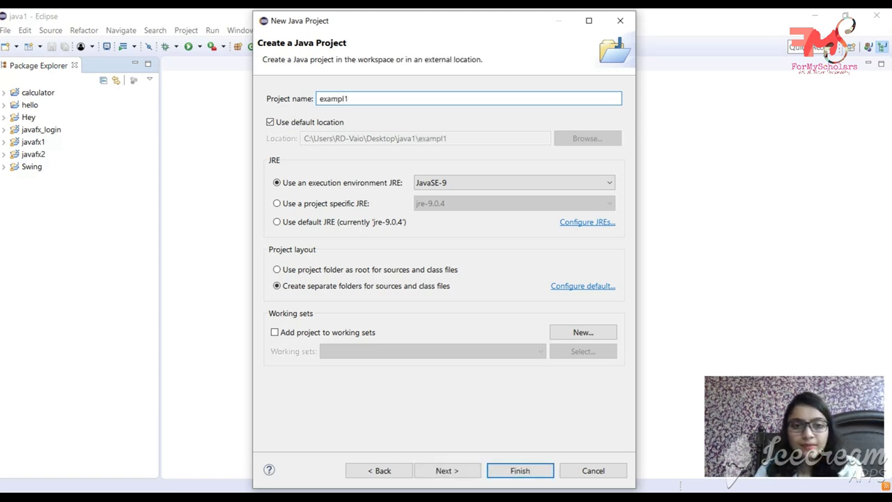
pyautogui.press('BackSpace')
pyautogui.write('le1')
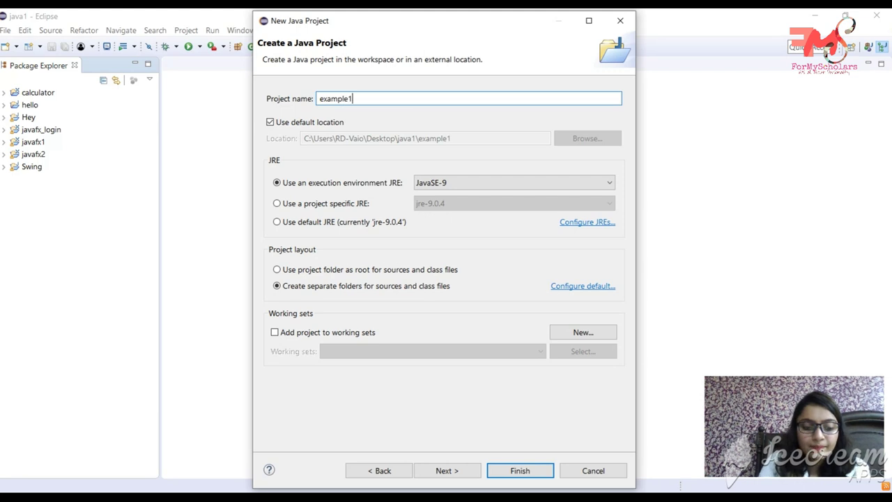
pyautogui.click(533, 472)
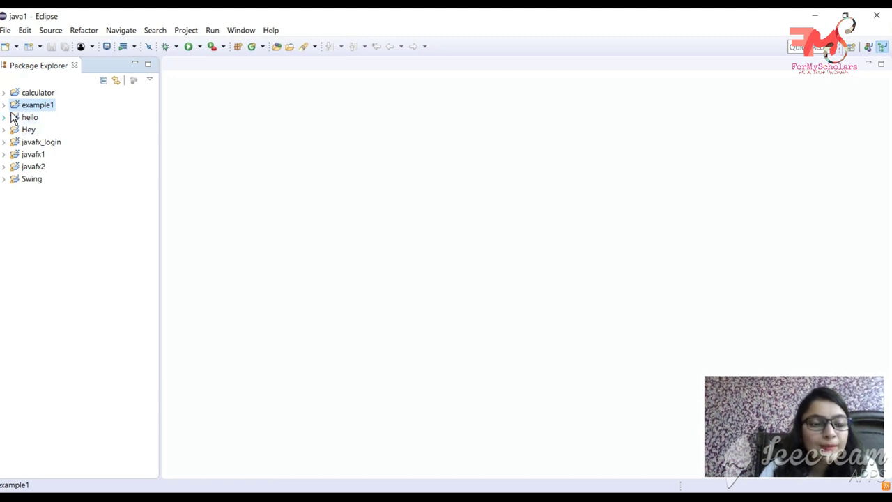
# Open Main.java from the application package in the src folder of the example1 project.
pyautogui.click(5, 104)
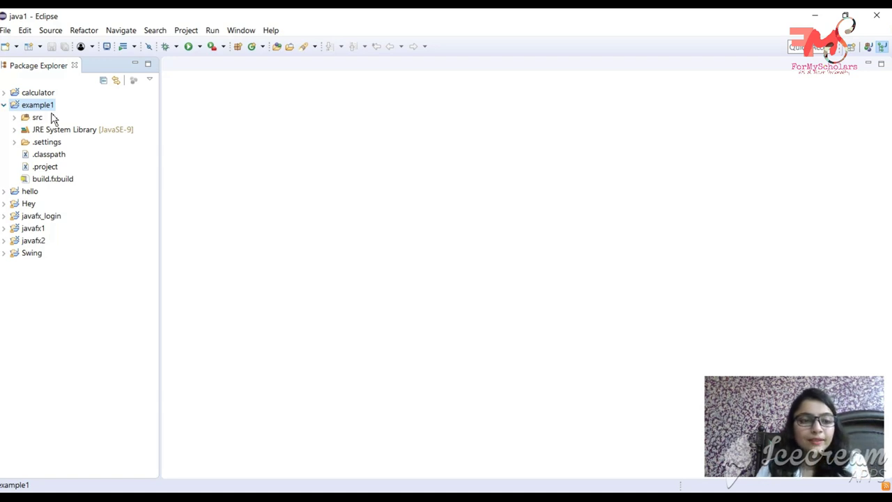
pyautogui.click(15, 118)
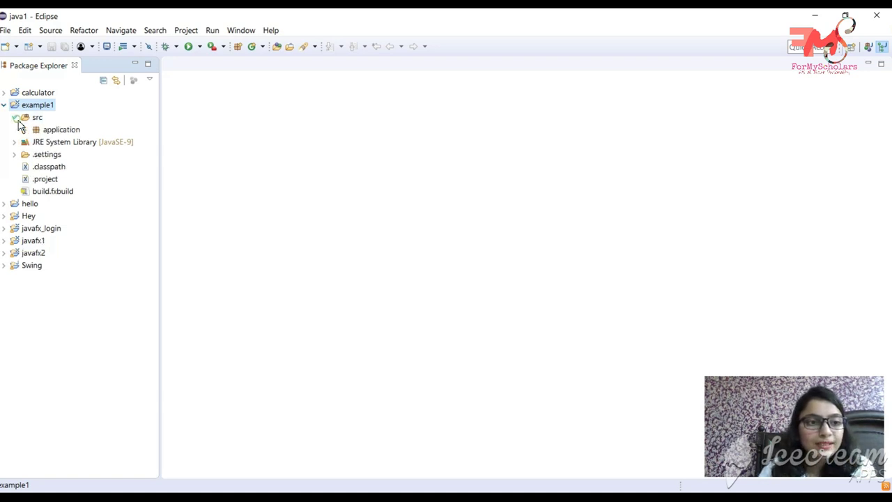
pyautogui.click(26, 131)
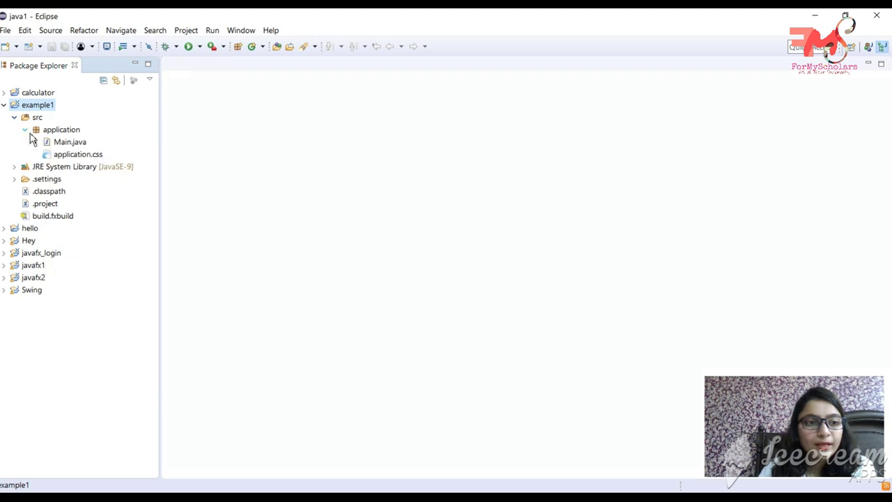
pyautogui.click(83, 142)
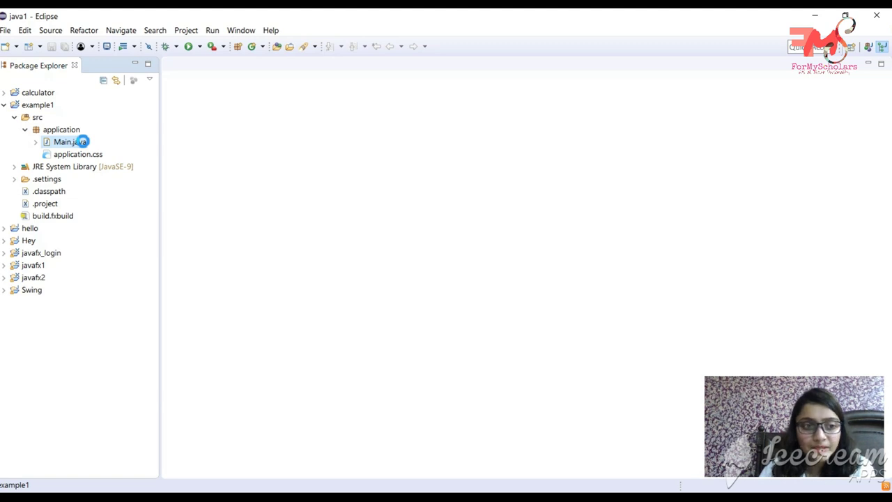
pyautogui.doubleClick(83, 142)
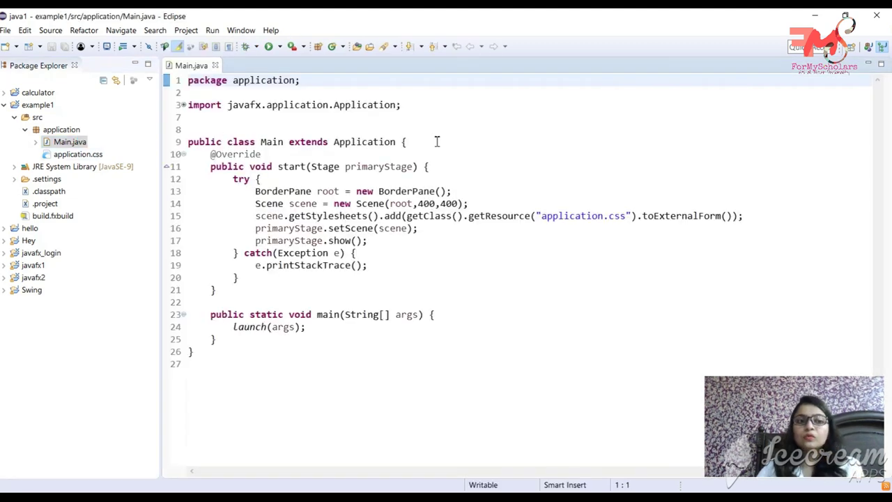
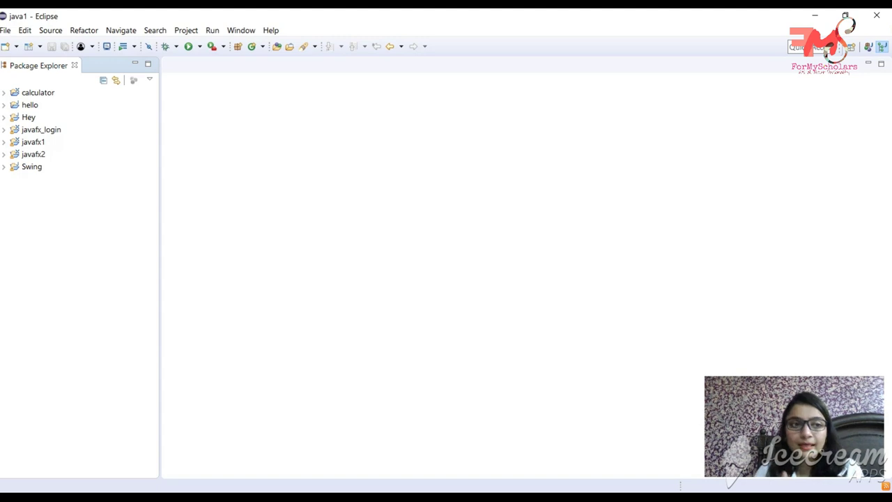
pyautogui.click(270, 31)
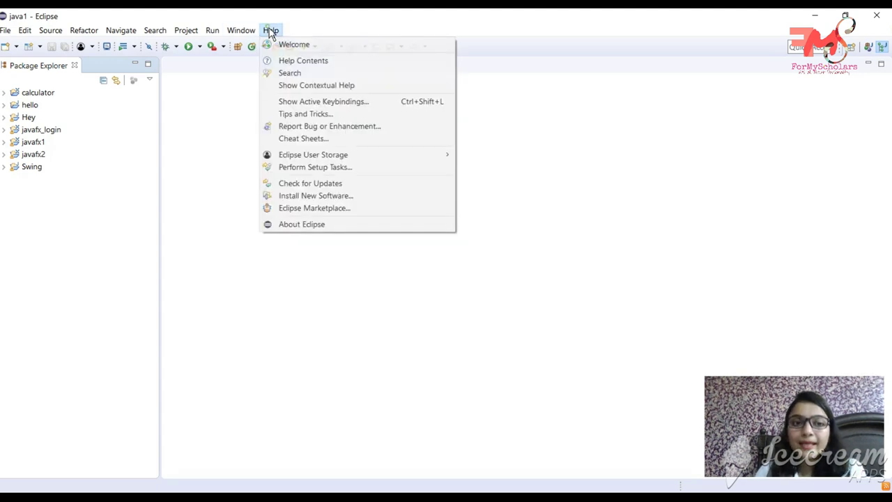
pyautogui.click(338, 196)
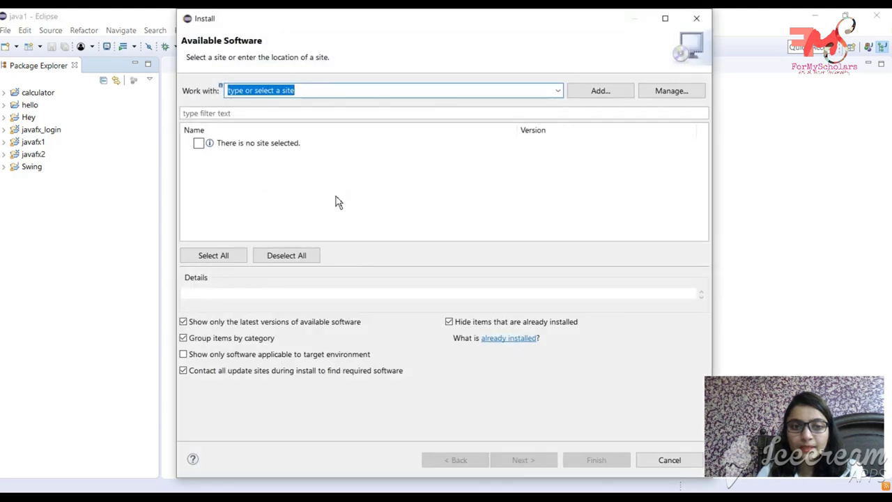
pyautogui.doubleClick(302, 91)
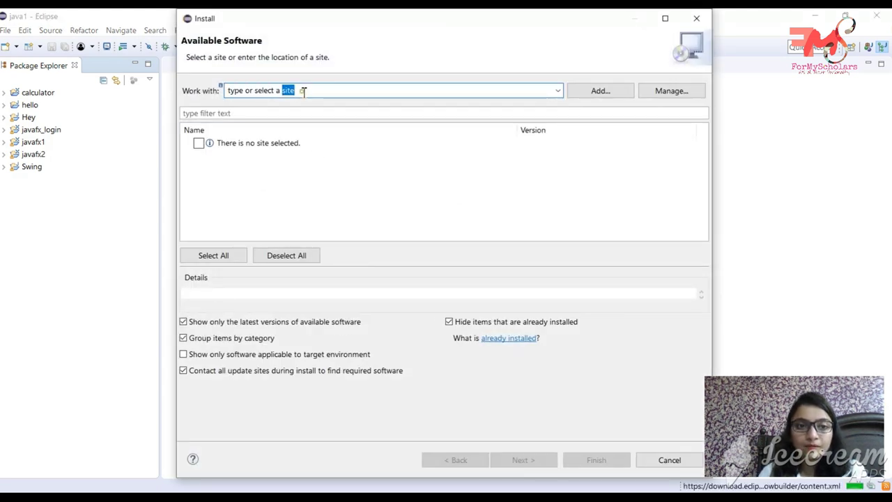
pyautogui.click(303, 91)
pyautogui.hotkey('ctrl', 'a')
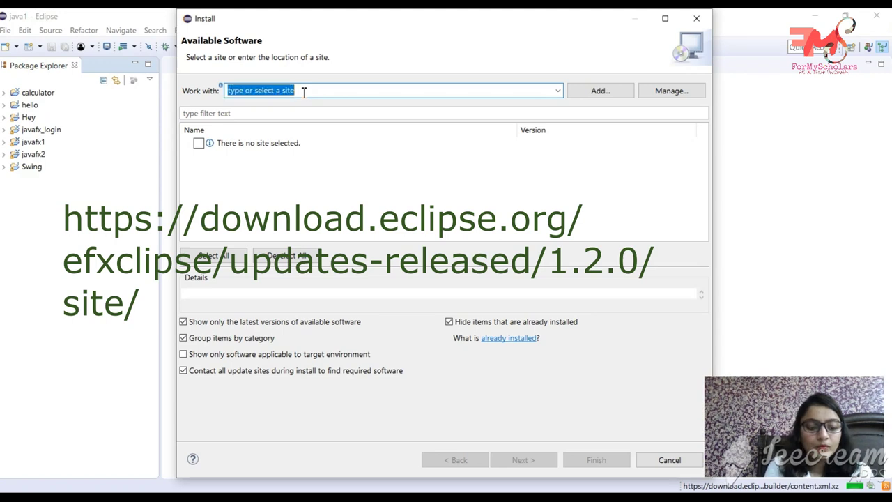
pyautogui.write('http://download.eclipse.org/efxclipse/updates-released/1.2.0/site/')
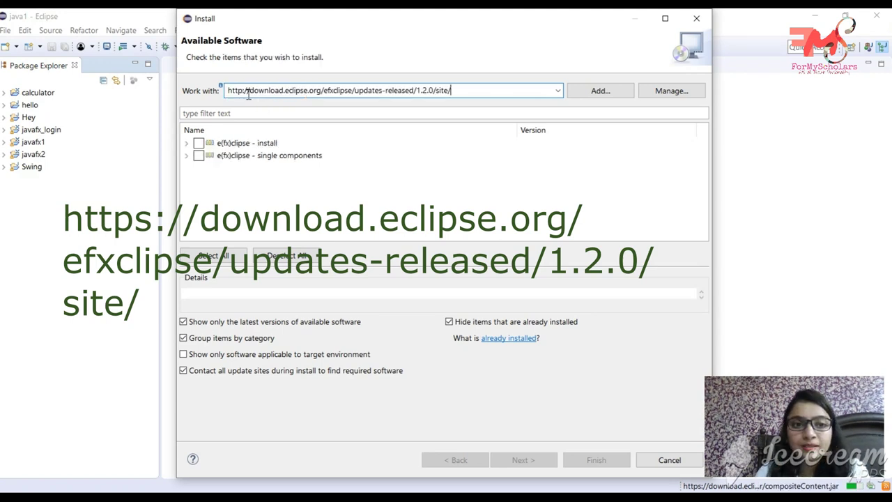
pyautogui.moveTo(257, 96); pyautogui.dragTo(417, 92)
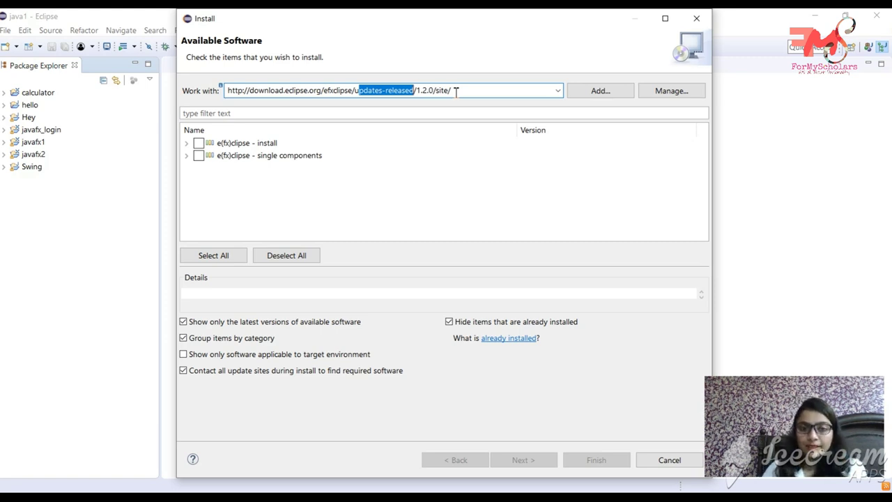
pyautogui.click(456, 91)
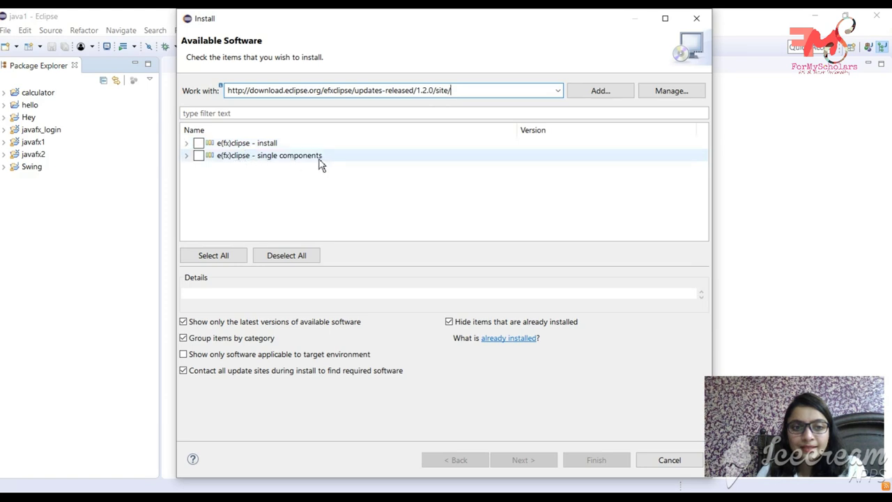
# Select both the e(fx)clipse - install and e(fx)clipse - single components categories and proceed through the install details to the license review.
pyautogui.click(198, 143)
pyautogui.click(199, 156)
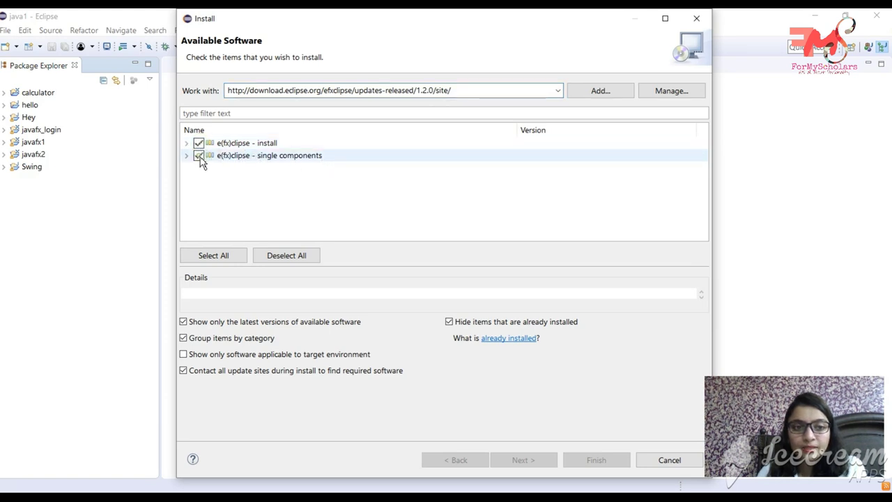
pyautogui.click(40, 129)
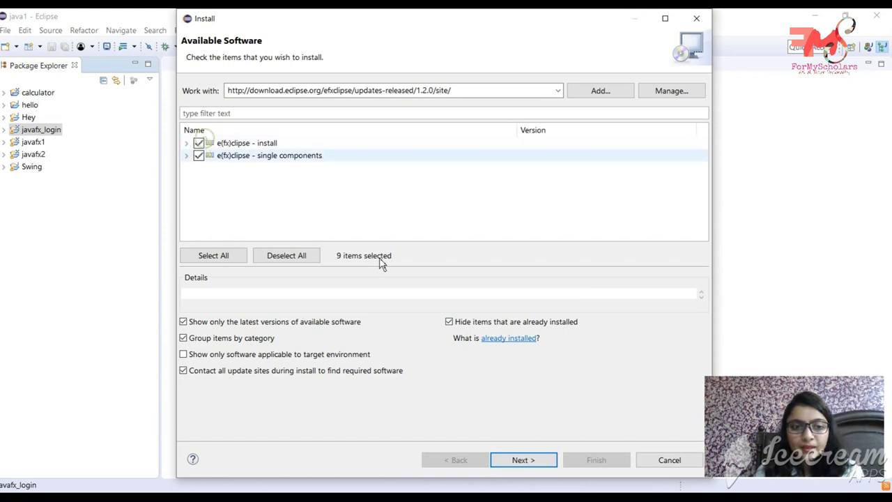
pyautogui.click(536, 462)
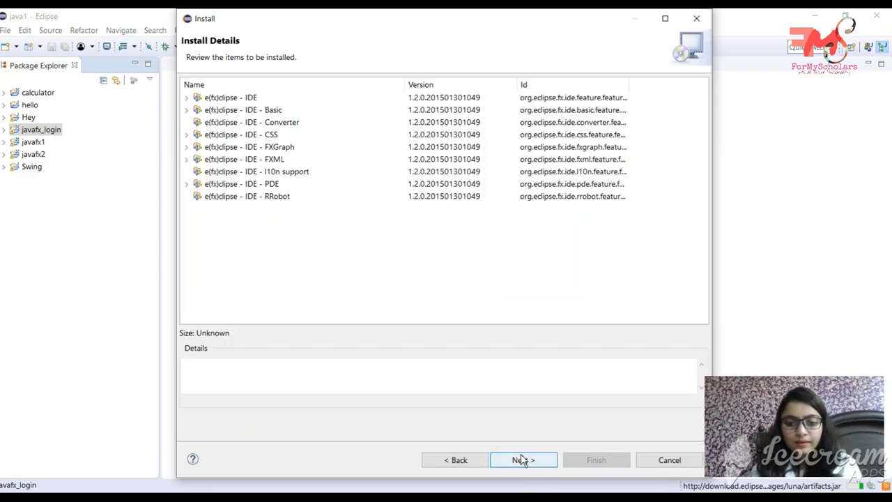
pyautogui.click(524, 462)
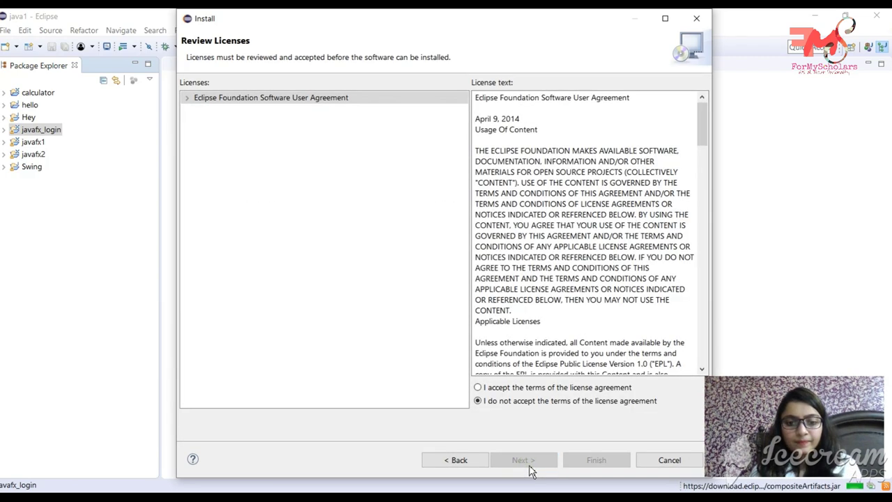
# Accept the license agreement terms, finish the e(fx)clipse installation and restart Eclipse.
pyautogui.click(501, 389)
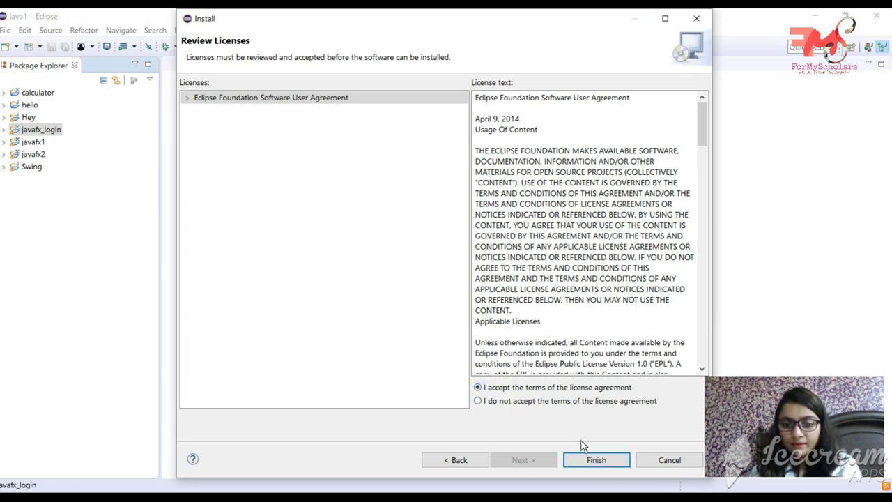
pyautogui.click(598, 462)
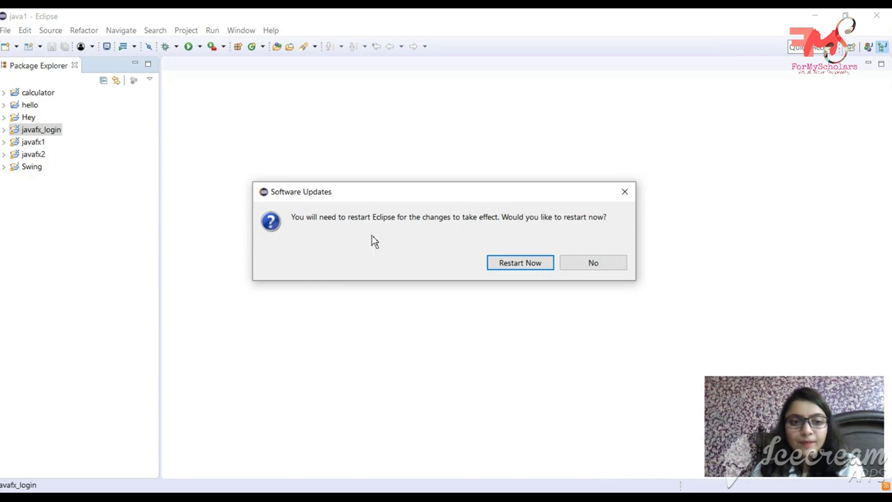
pyautogui.click(511, 263)
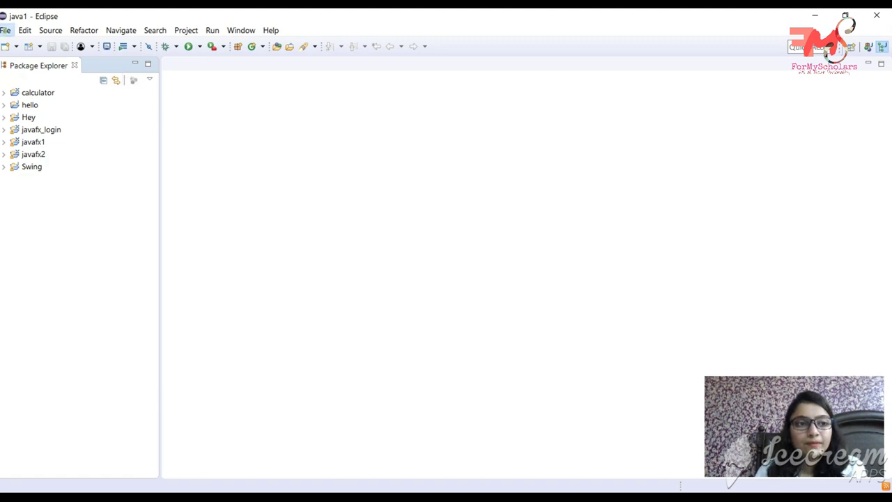
# Start a new project with the JavaFX Project wizard from the JavaFX category.
pyautogui.click(5, 30)
pyautogui.moveTo(19, 46)
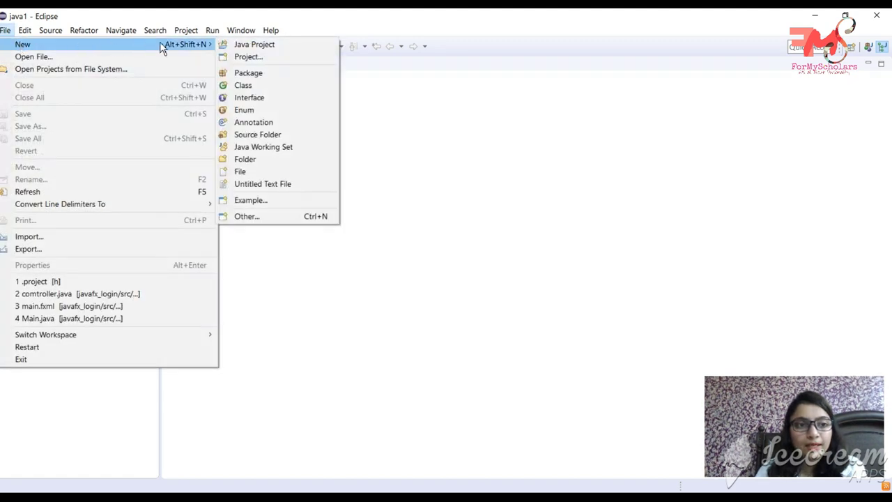
pyautogui.click(242, 56)
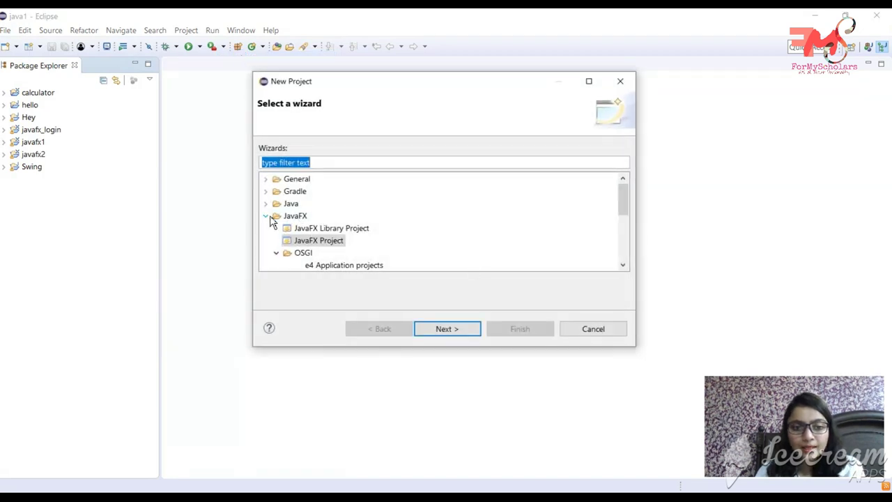
pyautogui.click(267, 217)
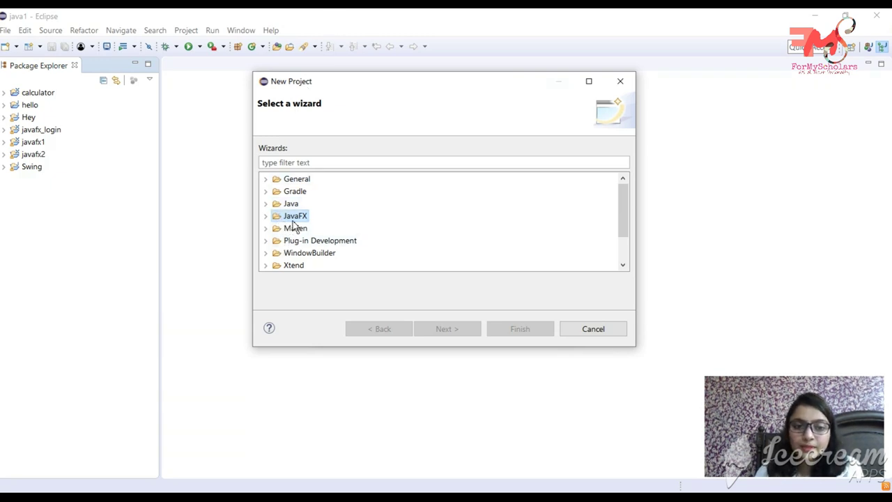
pyautogui.click(266, 217)
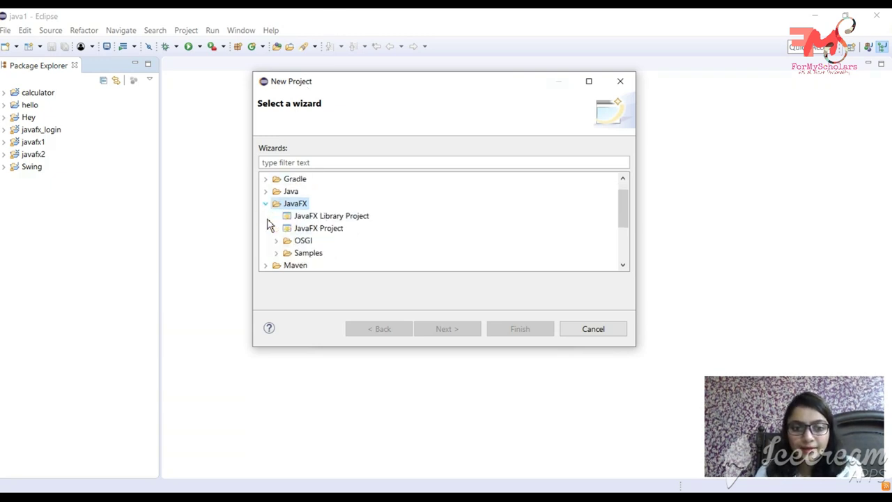
pyautogui.click(310, 233)
pyautogui.click(444, 330)
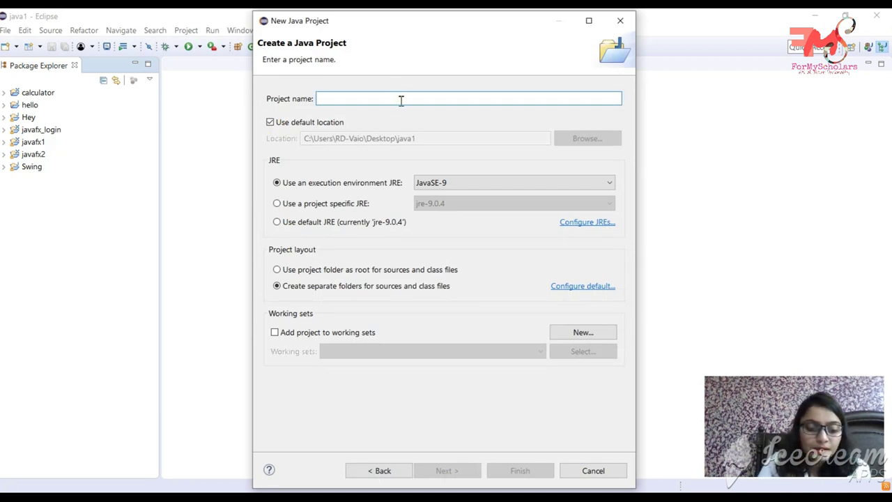
# Name the new project example1 and create it with the default location, JRE and layout settings.
pyautogui.write('exampl1')
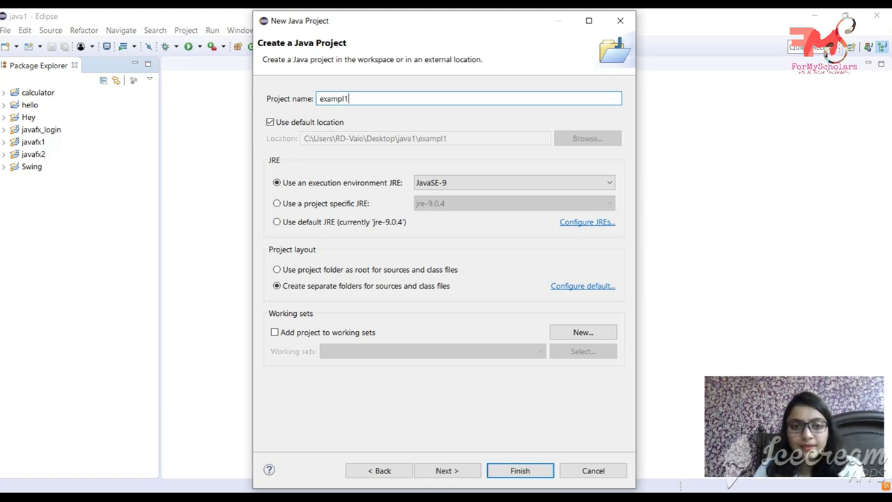
pyautogui.press('BackSpace')
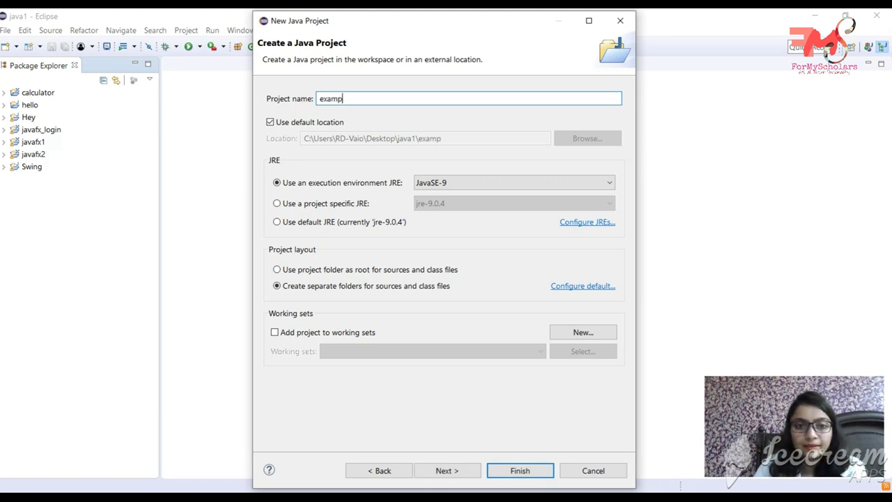
pyautogui.write('le1')
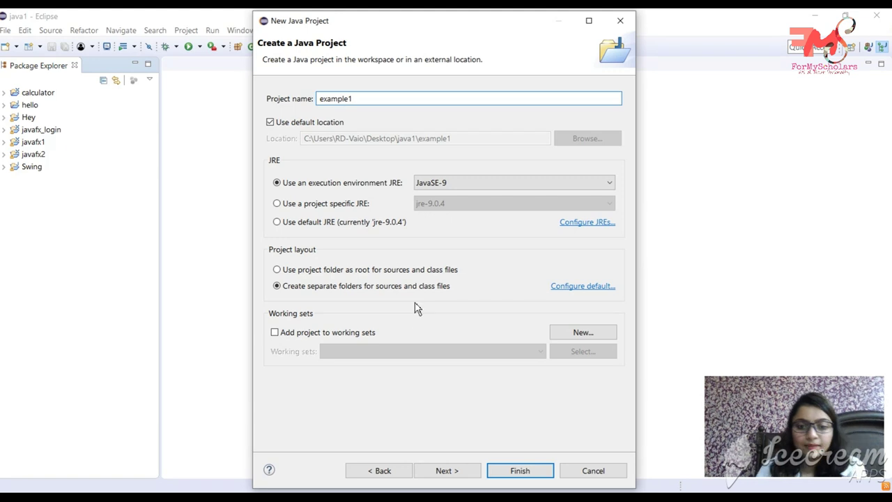
pyautogui.click(533, 471)
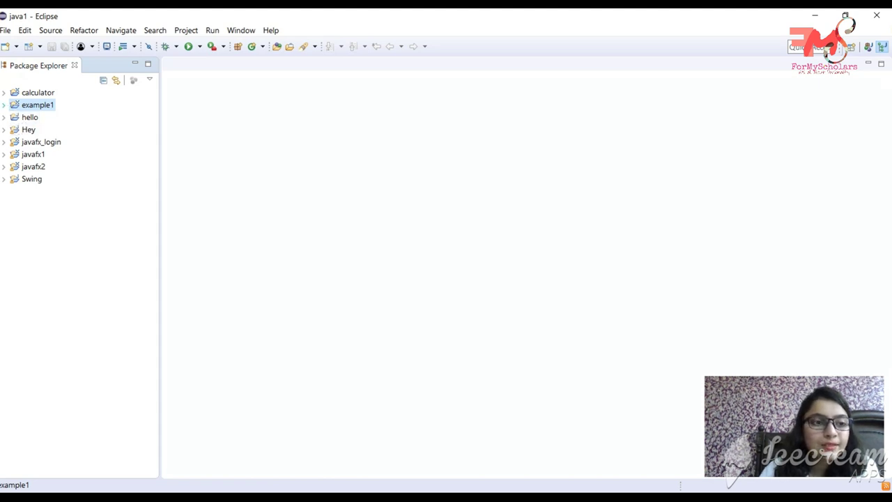
# Open Main.java from the application package in the src folder of the example1 project.
pyautogui.click(4, 104)
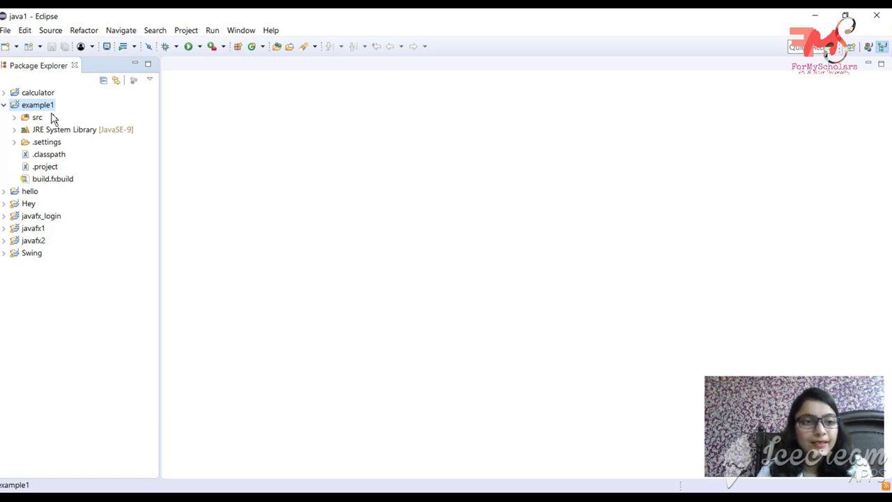
pyautogui.click(14, 118)
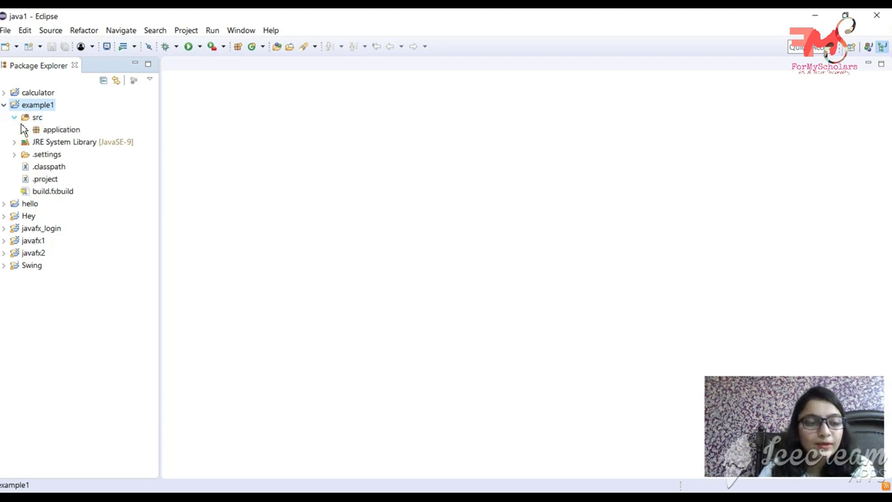
pyautogui.click(26, 130)
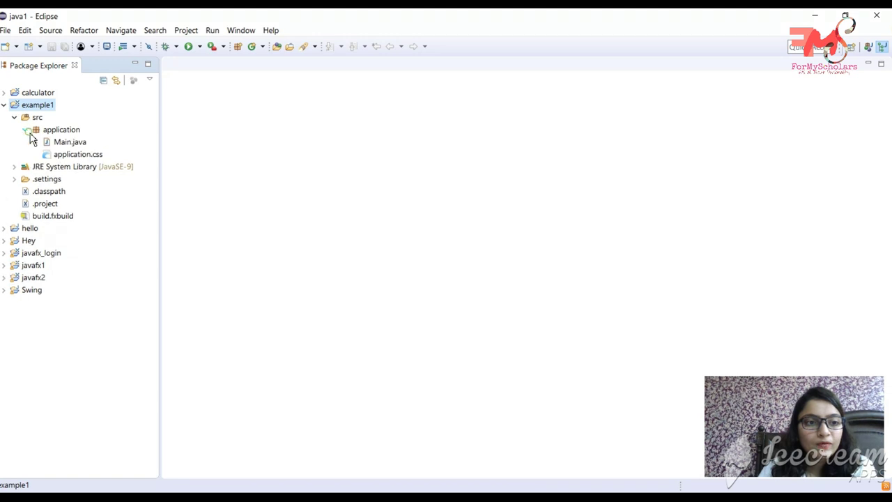
pyautogui.click(83, 143)
pyautogui.click(82, 141)
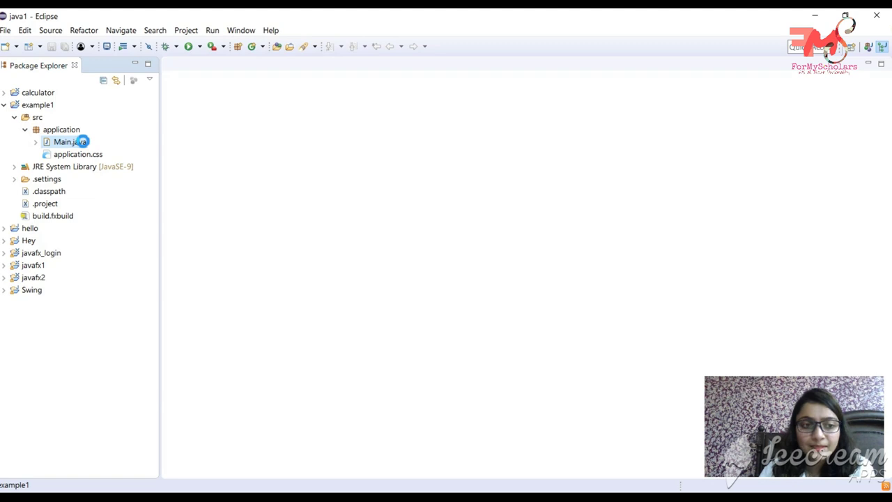